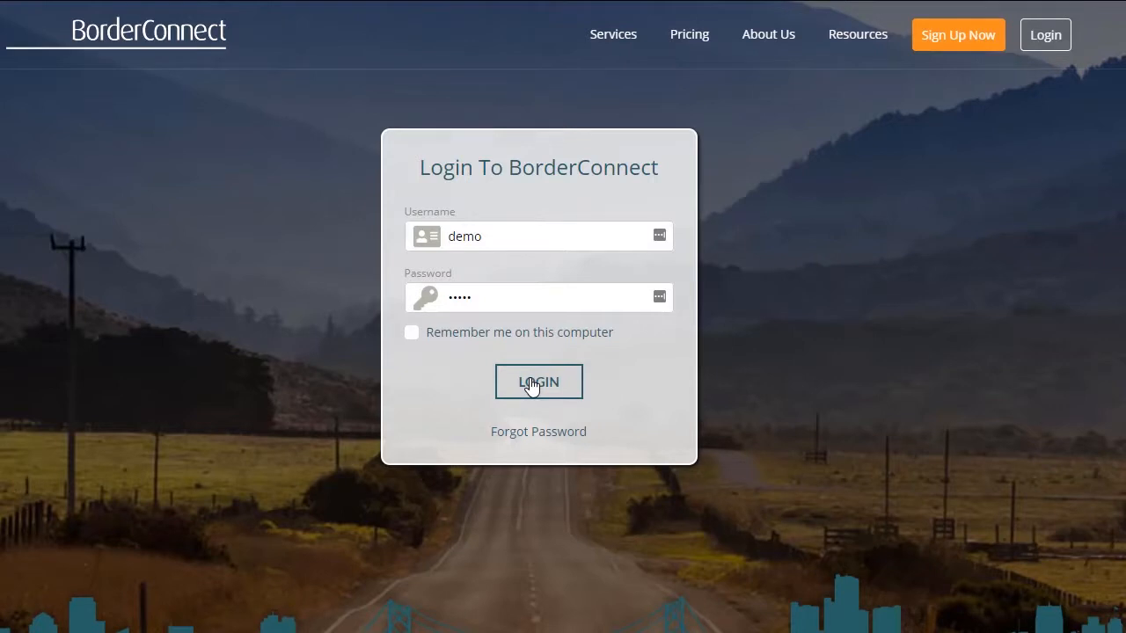
Log in with the credentials already filled in and open the U.S. In-Bond Dashboard.
{"action": "left_click", "coordinate": [531, 384]}
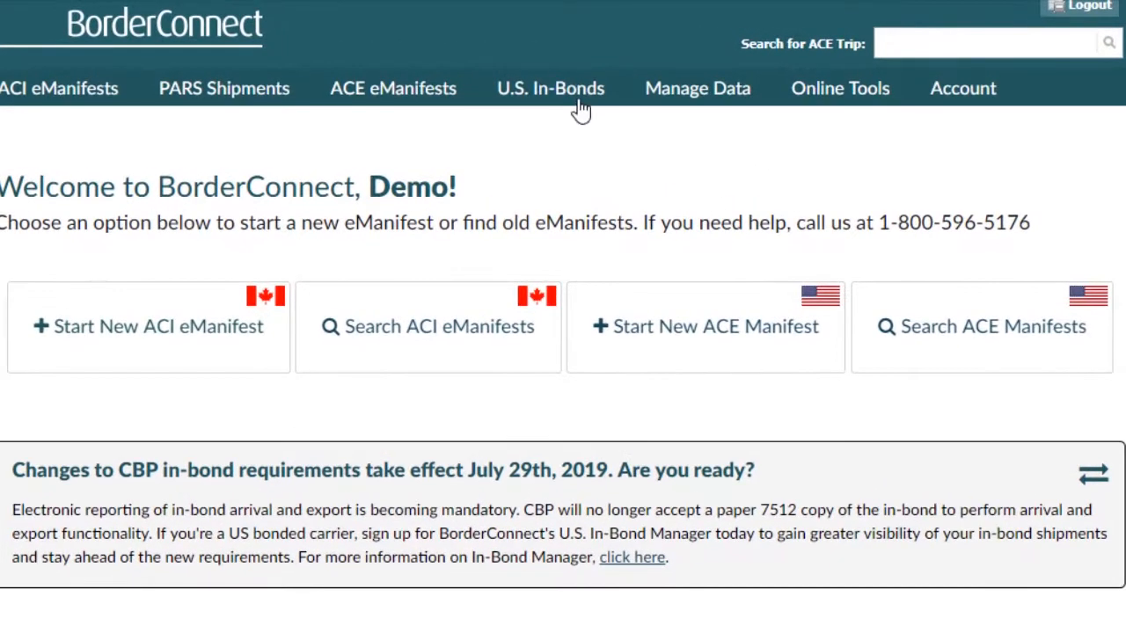
{"action": "left_click", "coordinate": [559, 79]}
{"action": "left_click", "coordinate": [557, 92]}
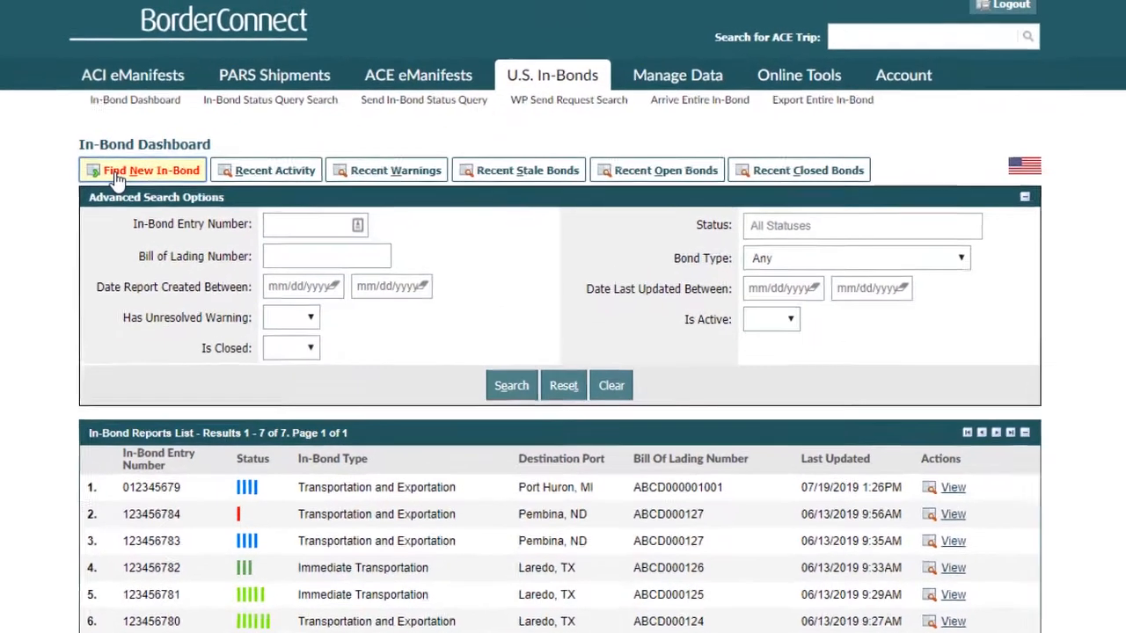
Find a new in-bond by sending CBP a status query for in-bond entry number 012345678.
{"action": "left_click", "coordinate": [117, 178]}
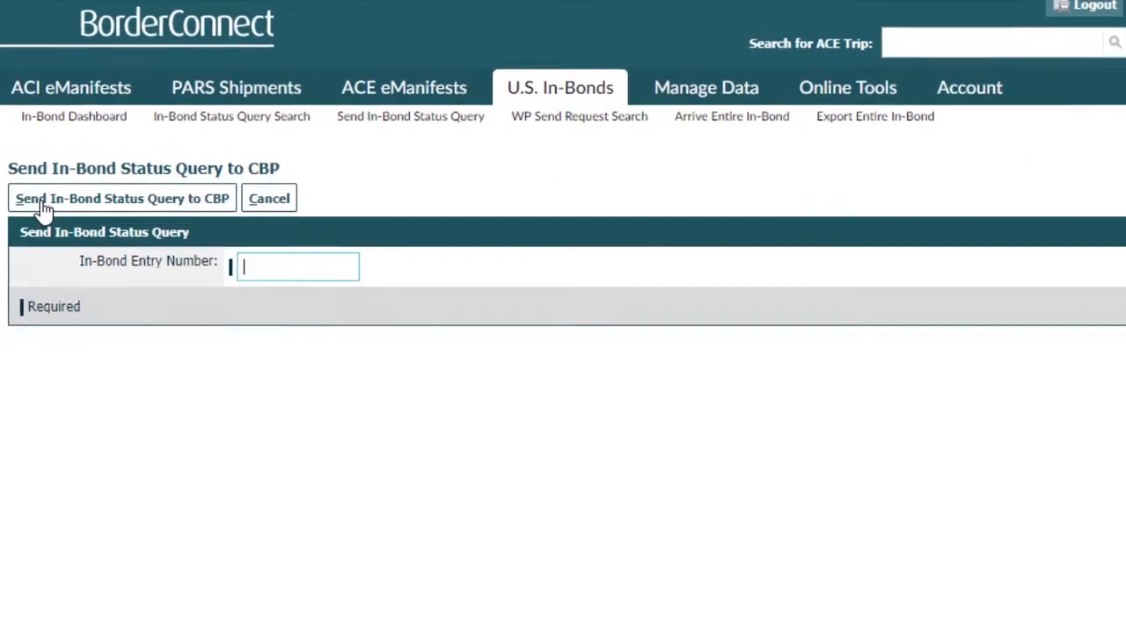
{"action": "type", "text": "012345678"}
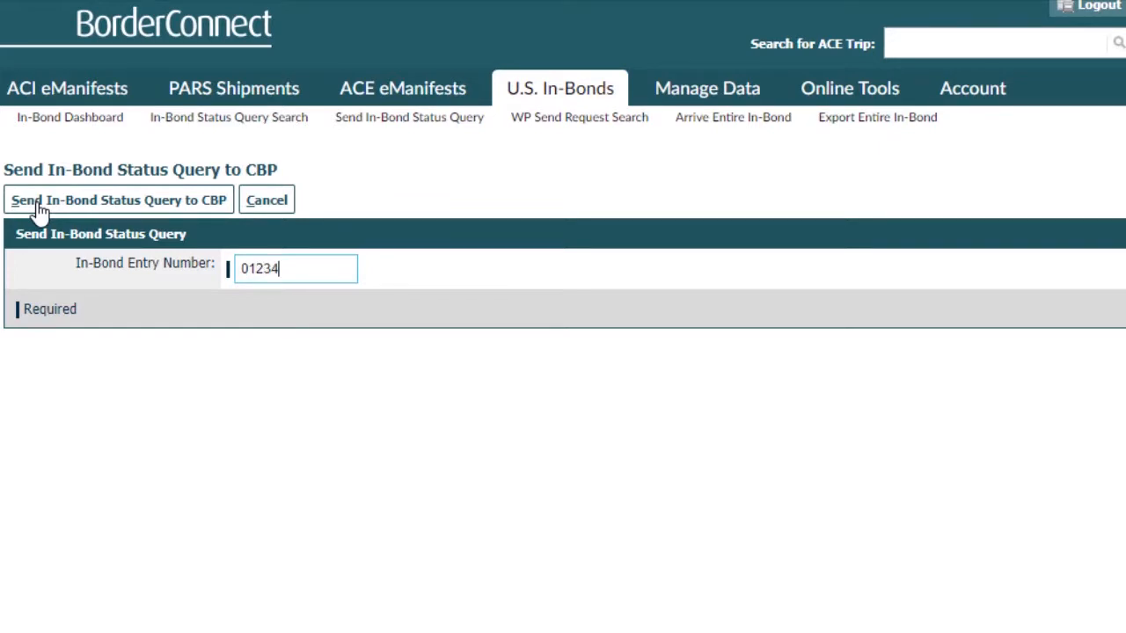
{"action": "left_click", "coordinate": [98, 211]}
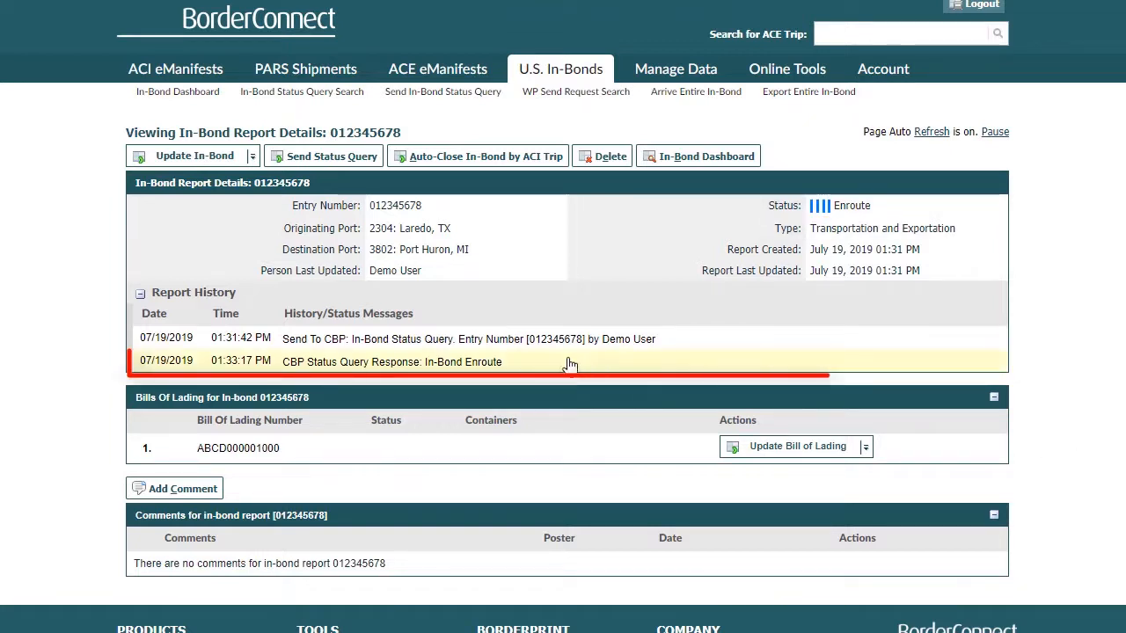
View the details of the CBP status query response and reopen the report for in-bond 012345678 from the In-Bond Dashboard.
{"action": "left_click", "coordinate": [515, 364]}
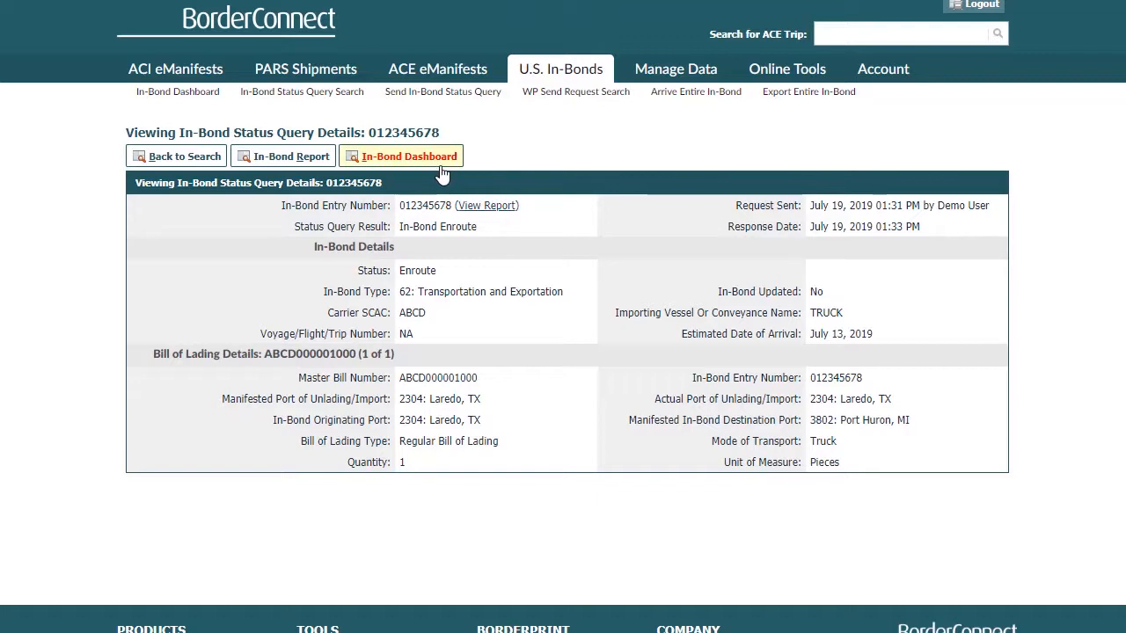
{"action": "left_click", "coordinate": [409, 157]}
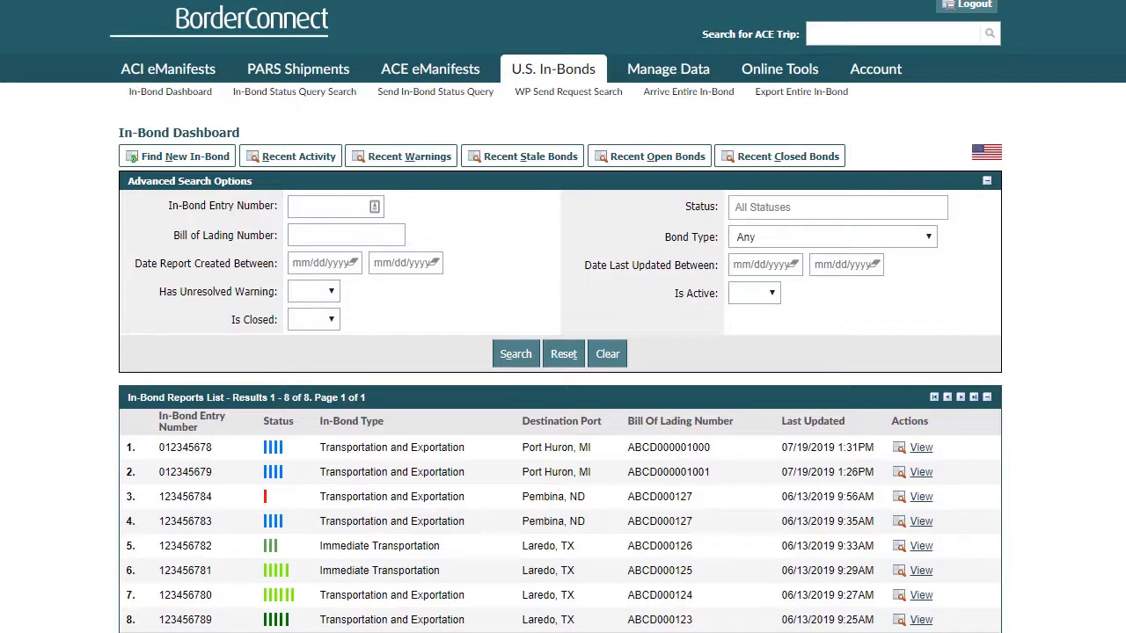
{"action": "scroll", "coordinate": [563, 316], "scroll_direction": "down", "scroll_amount": 1}
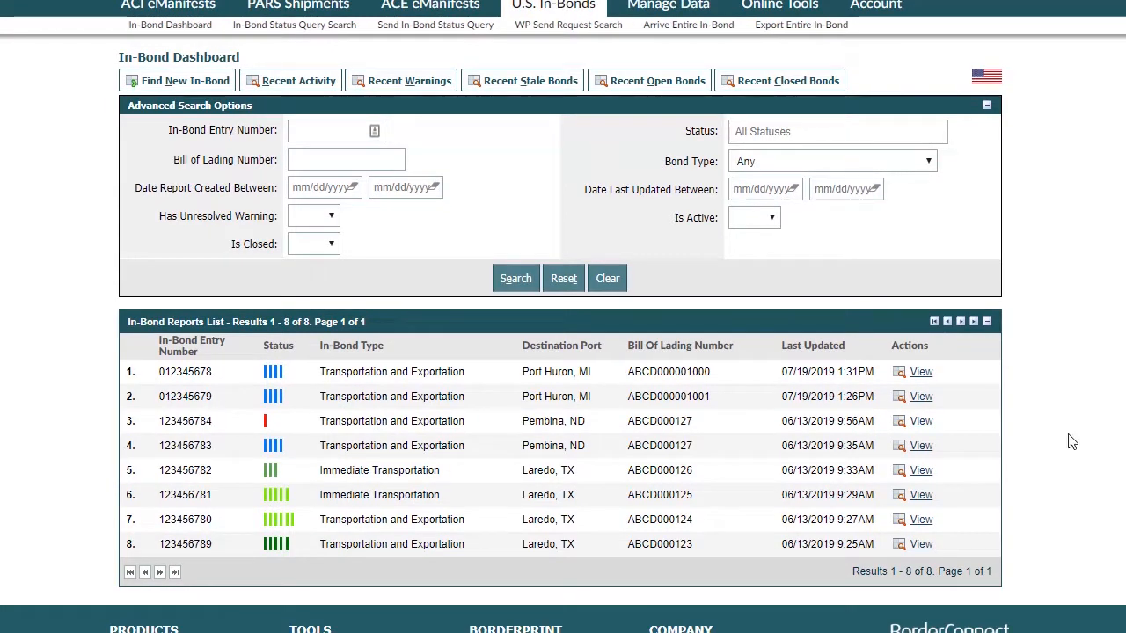
{"action": "left_click", "coordinate": [921, 372]}
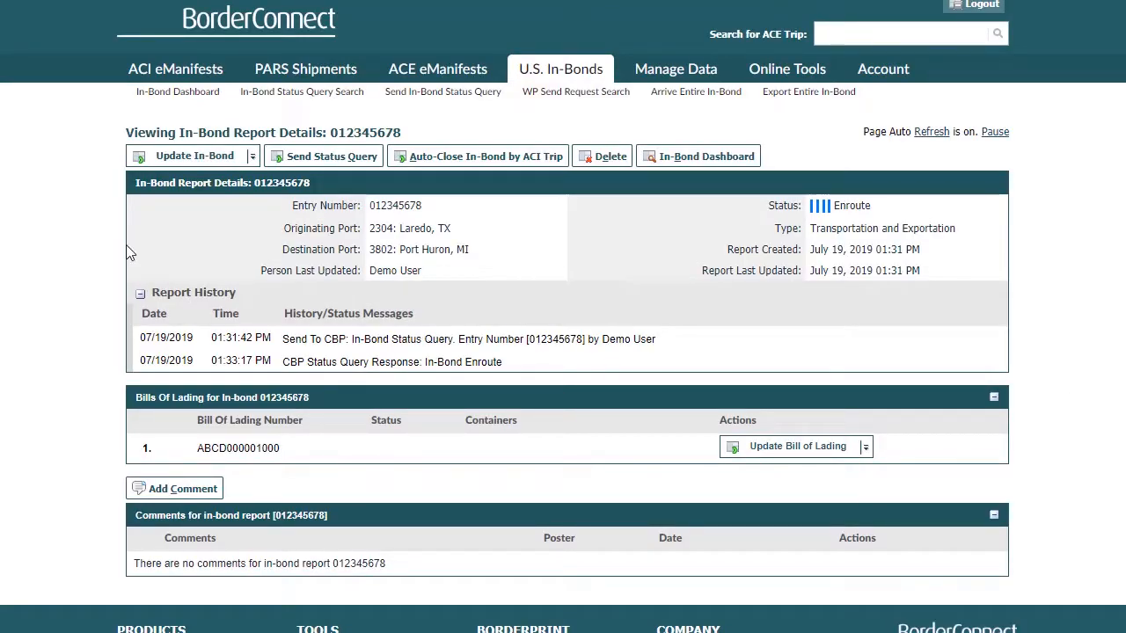
Start an arrival message for the entire in-bond and set the FIRMS code to K877: PORT HURON PORT OFFICE using port code 3802.
{"action": "left_click", "coordinate": [189, 156]}
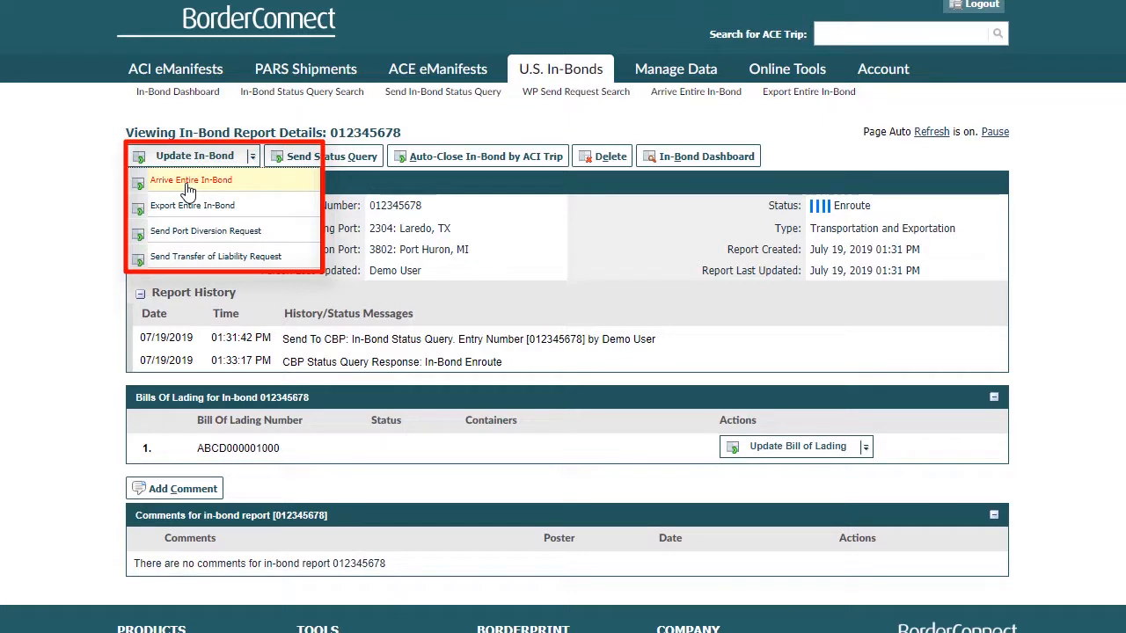
{"action": "left_click", "coordinate": [188, 183]}
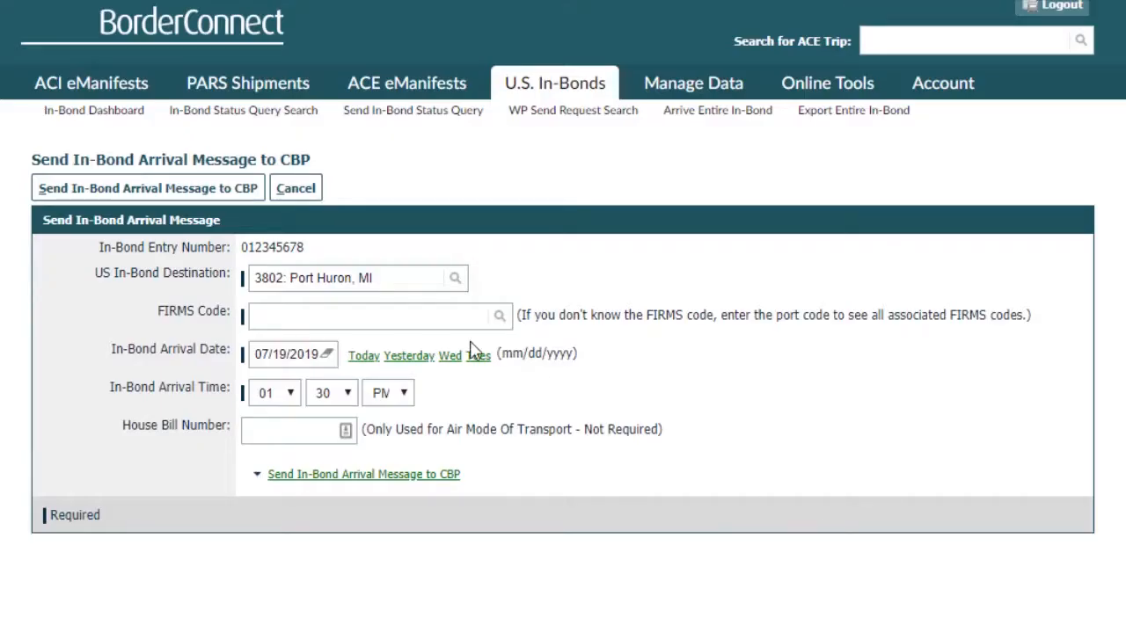
{"action": "left_click", "coordinate": [424, 318]}
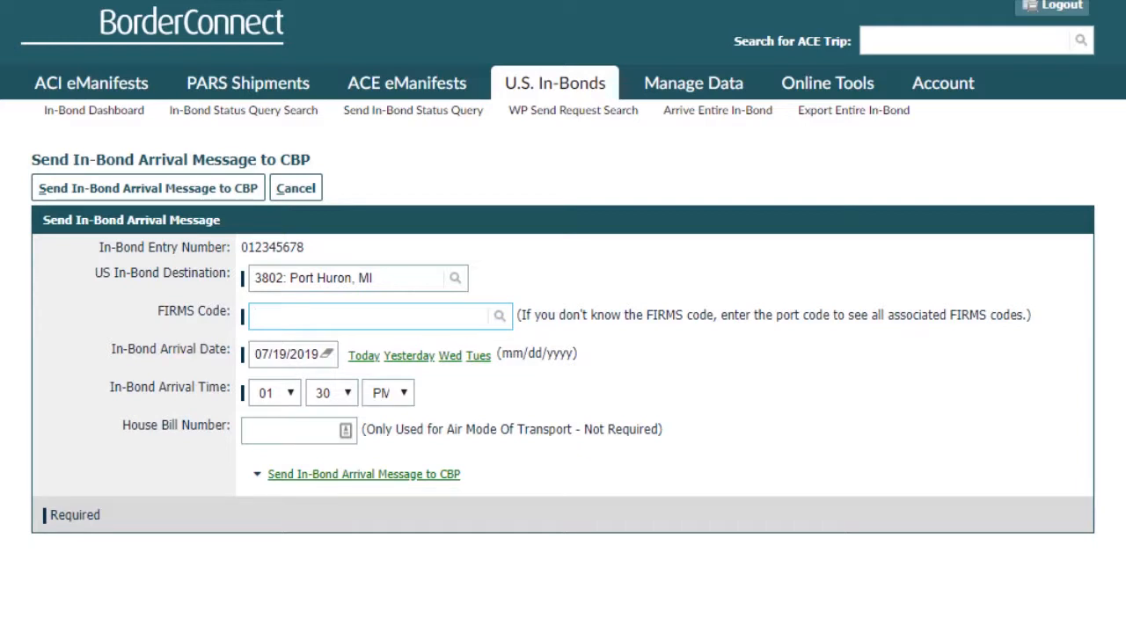
{"action": "type", "text": "3802"}
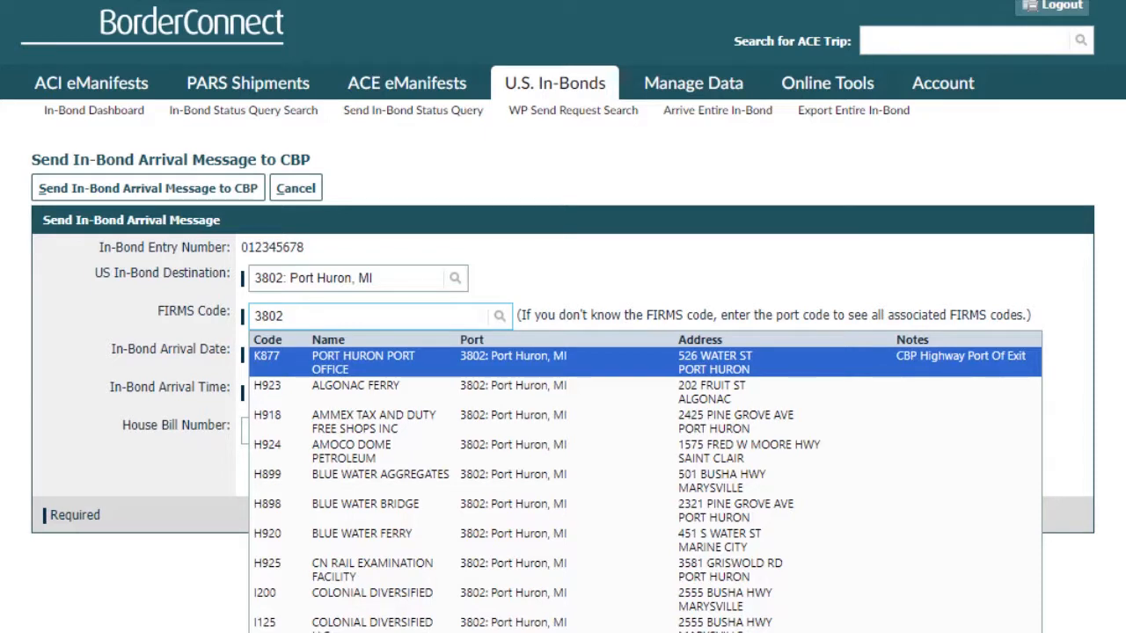
{"action": "left_click", "coordinate": [426, 369]}
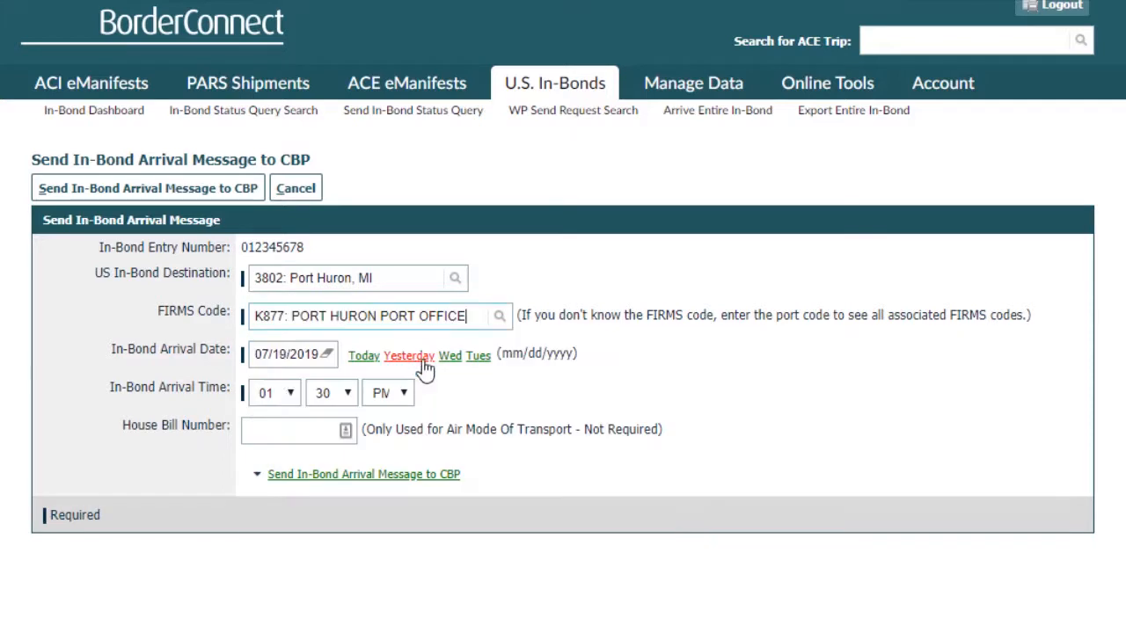
Set the hour, minutes and AM/PM of the in-bond arrival time and send the arrival message to CBP.
{"action": "left_click", "coordinate": [283, 401]}
{"action": "left_click", "coordinate": [263, 491]}
{"action": "left_click", "coordinate": [333, 393]}
{"action": "left_click", "coordinate": [324, 415]}
{"action": "left_click", "coordinate": [387, 393]}
{"action": "left_click", "coordinate": [388, 416]}
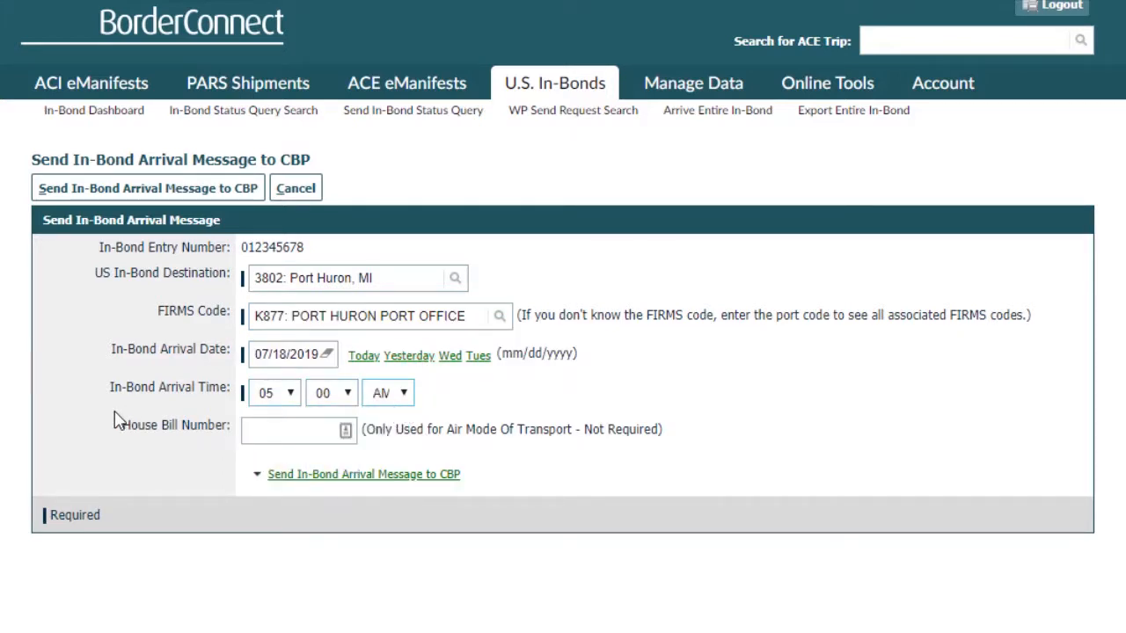
{"action": "left_click", "coordinate": [106, 190]}
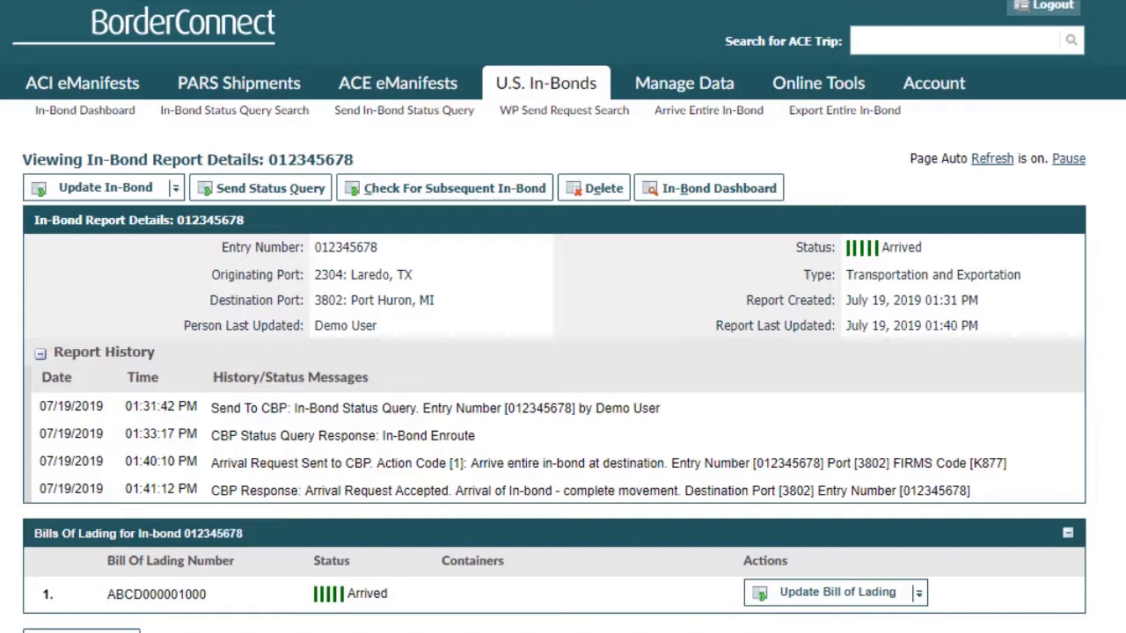
Send CBP an export message for the entire in-bond with export date 07/18/2019 and export time 05:00 AM.
{"action": "mouse_move", "coordinate": [110, 192]}
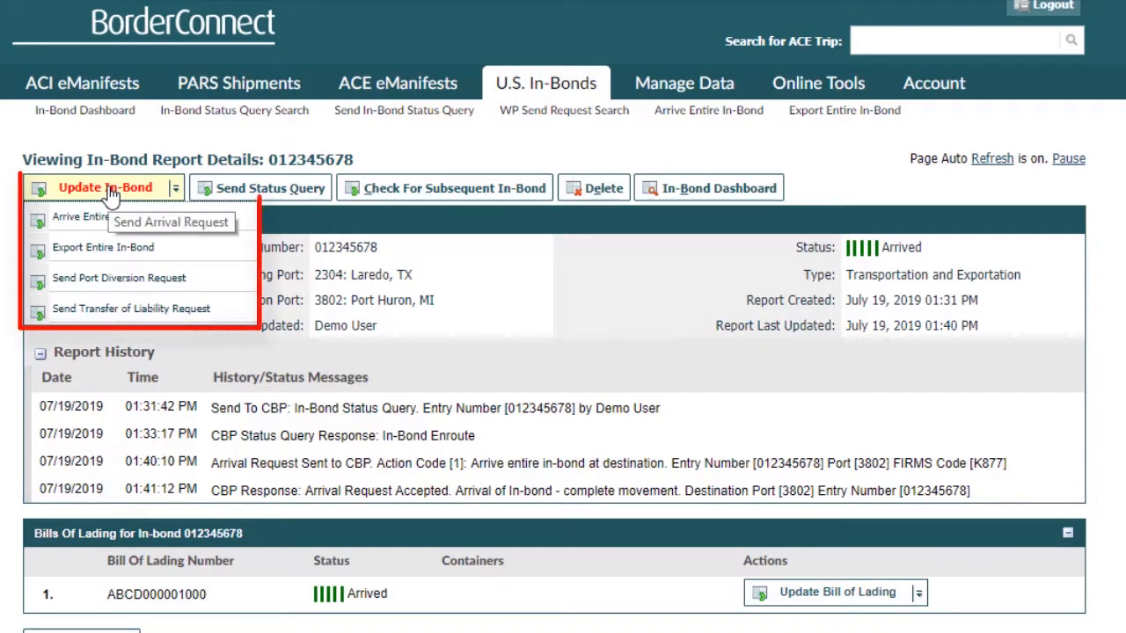
{"action": "left_click", "coordinate": [121, 251]}
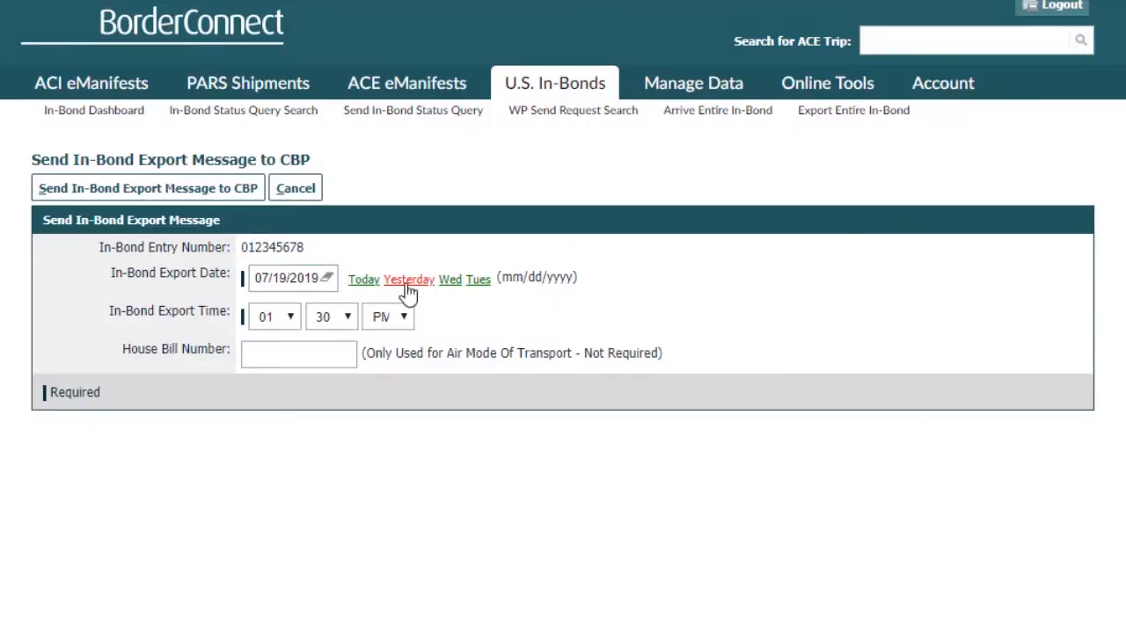
{"action": "left_click", "coordinate": [407, 282]}
{"action": "left_click", "coordinate": [285, 320]}
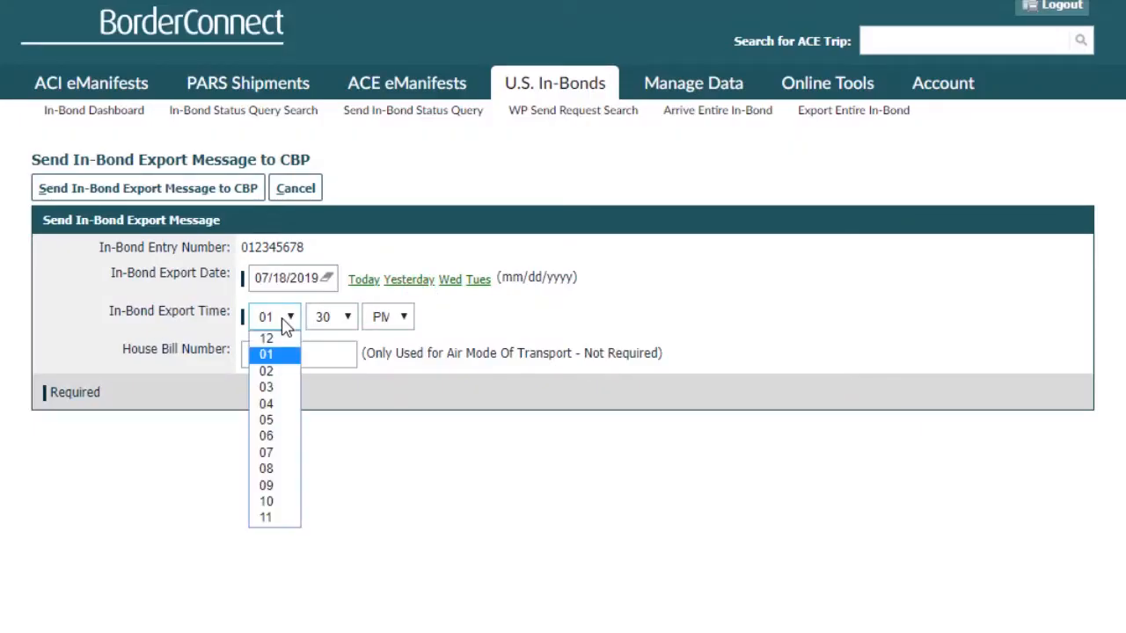
{"action": "left_click", "coordinate": [280, 420]}
{"action": "left_click", "coordinate": [334, 319]}
{"action": "left_click", "coordinate": [323, 335]}
{"action": "left_click", "coordinate": [392, 322]}
{"action": "left_click", "coordinate": [382, 339]}
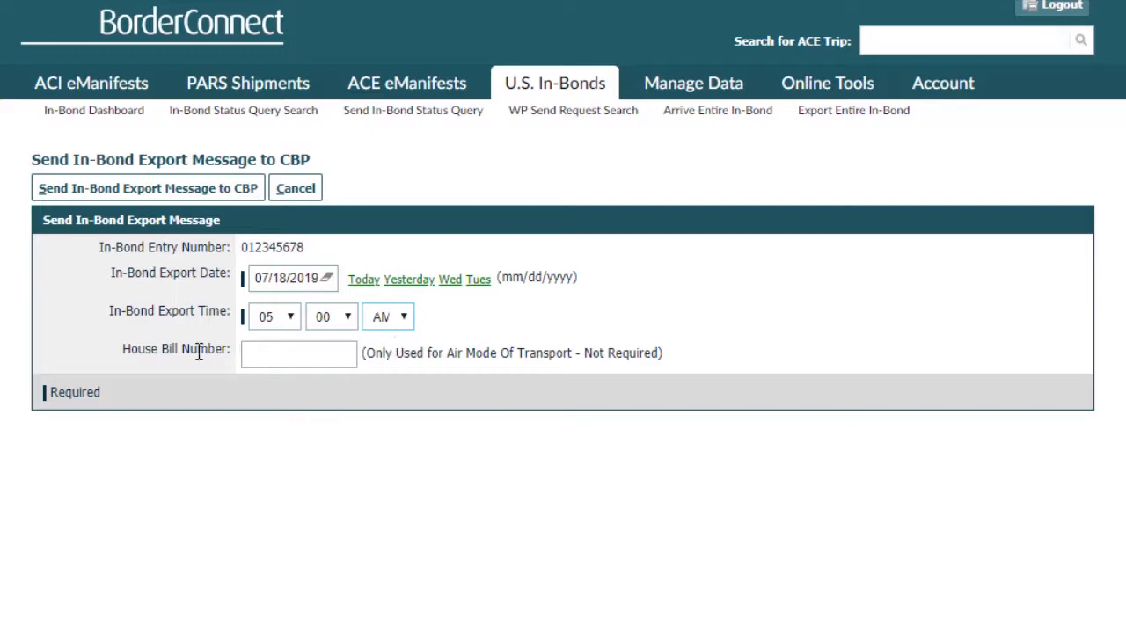
{"action": "left_click", "coordinate": [85, 204]}
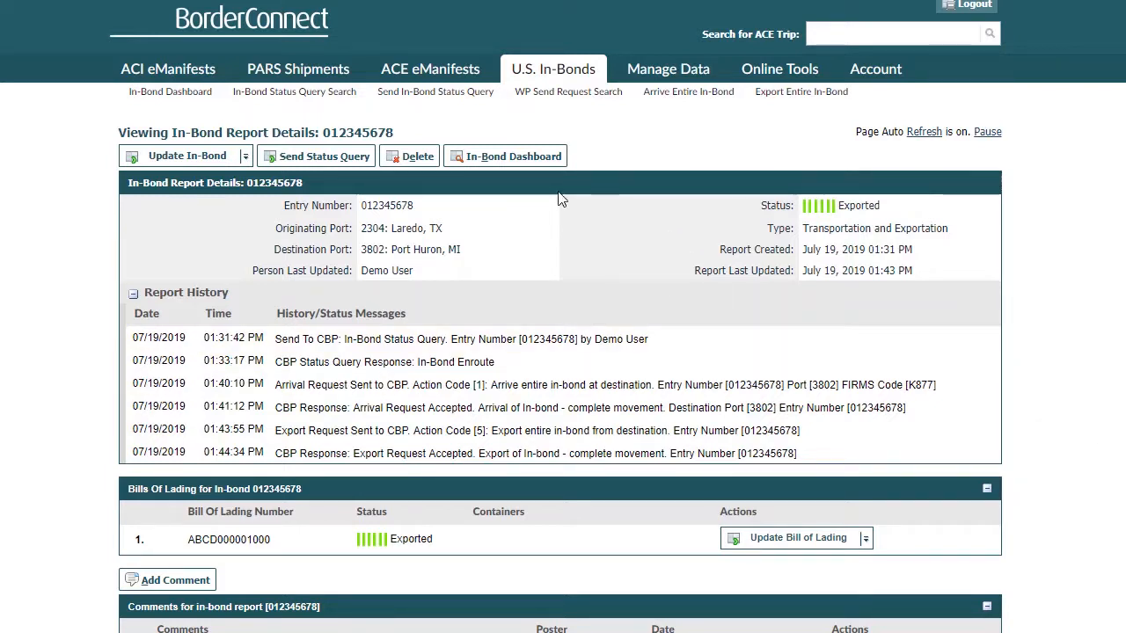
Return to the In-Bond Dashboard, view in-bond 012345679 and start a port diversion request for it.
{"action": "left_click", "coordinate": [512, 163]}
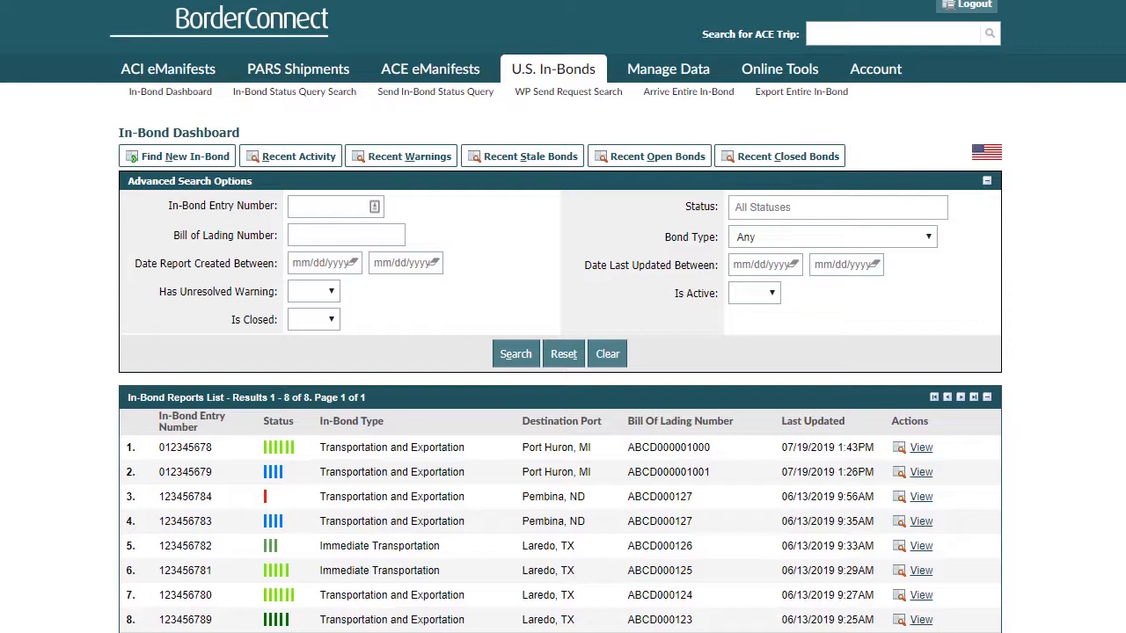
{"action": "scroll", "coordinate": [563, 352], "scroll_direction": "down", "scroll_amount": 1}
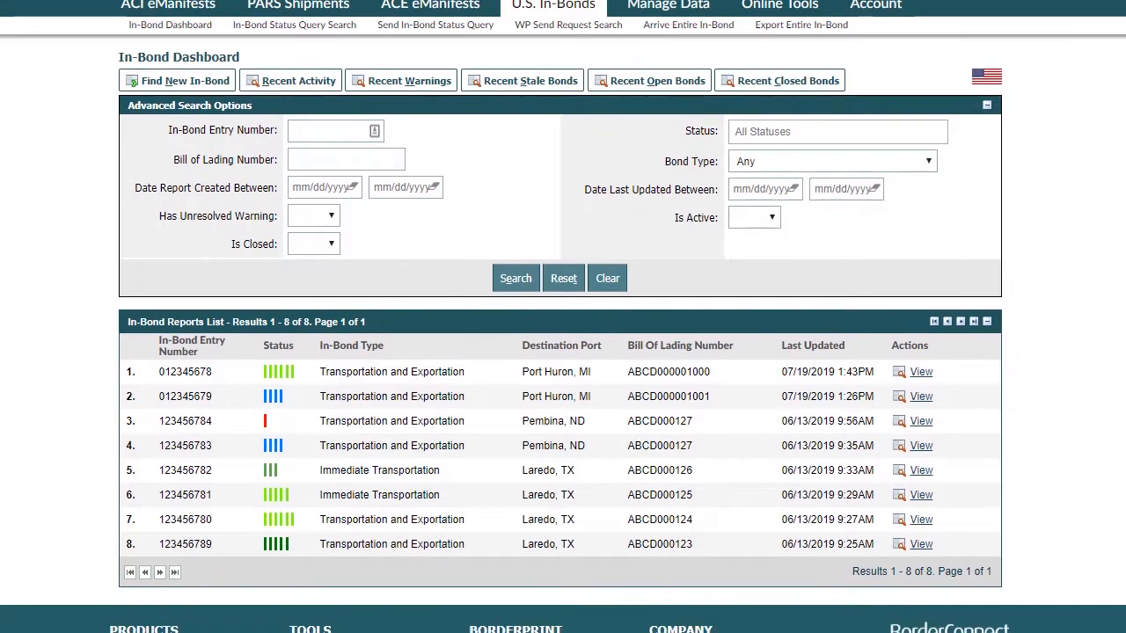
{"action": "left_click", "coordinate": [921, 398]}
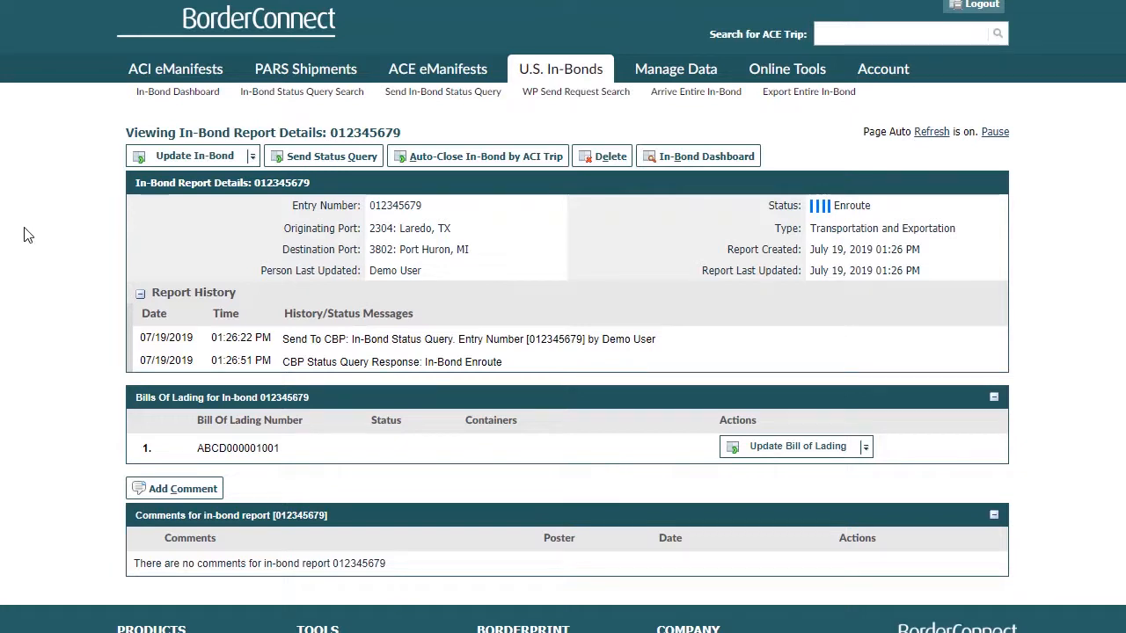
{"action": "left_click", "coordinate": [180, 157]}
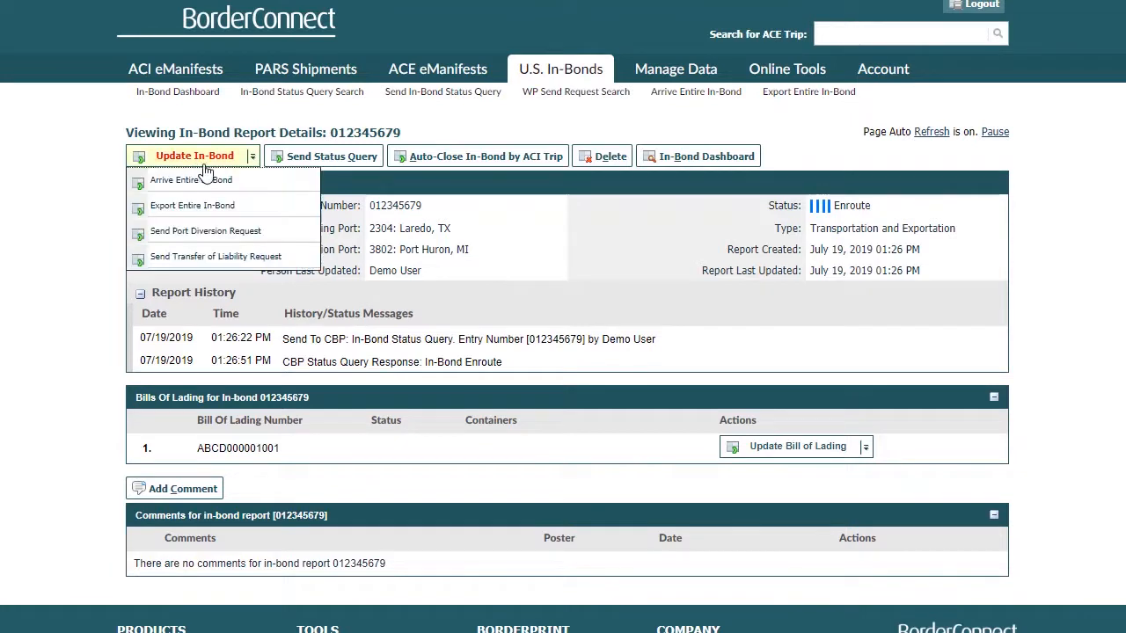
{"action": "left_click", "coordinate": [254, 242]}
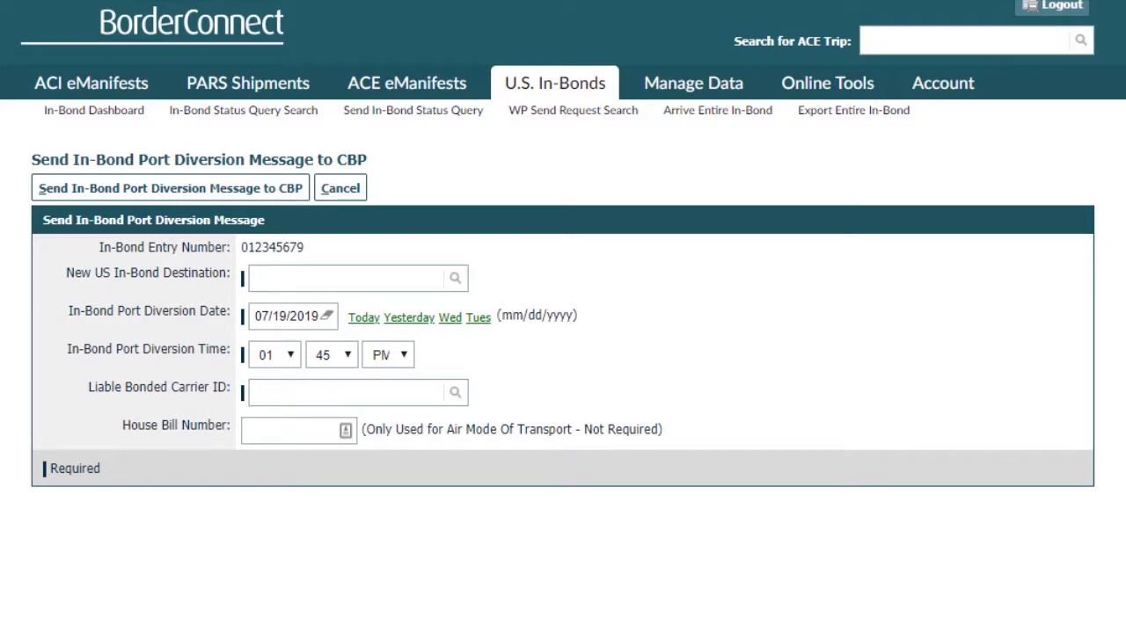
Set the new US in-bond destination to 3801: Detroit, MI, select the saved liable bonded carrier ID, and send the port diversion message to CBP.
{"action": "left_click", "coordinate": [294, 278]}
{"action": "type", "text": "detroit"}
{"action": "left_click", "coordinate": [326, 345]}
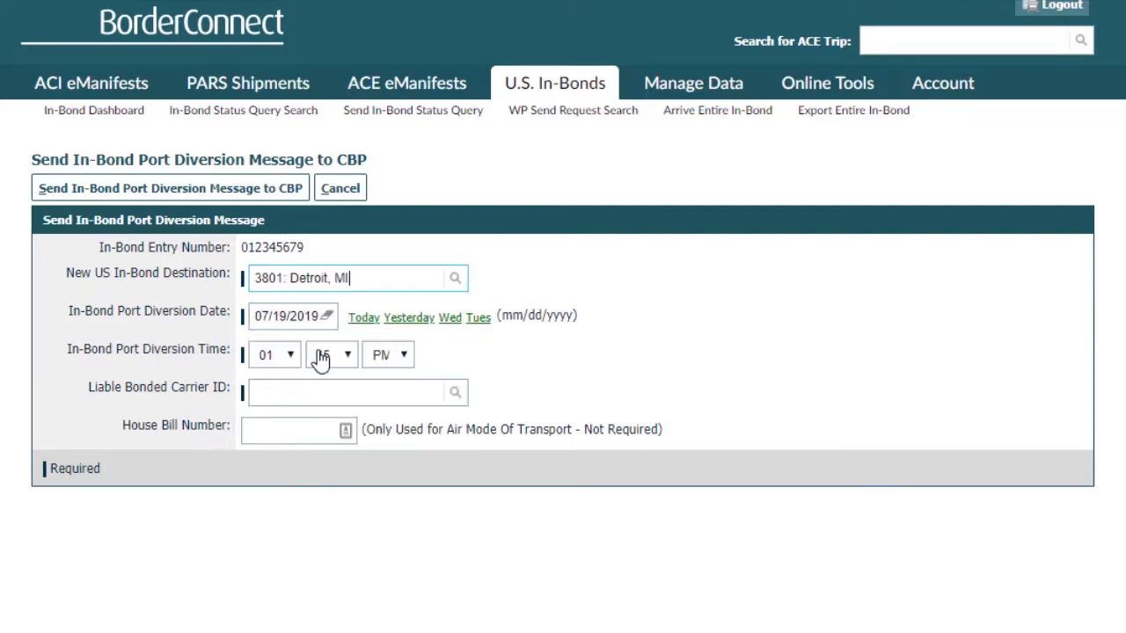
{"action": "left_click", "coordinate": [283, 393]}
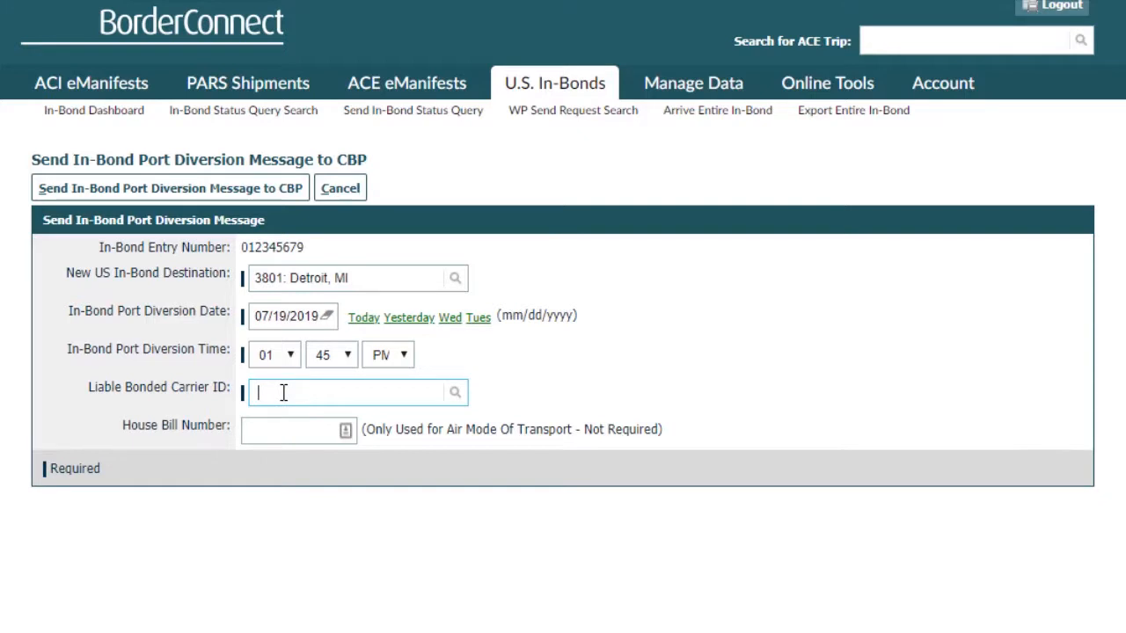
{"action": "key", "text": "Down"}
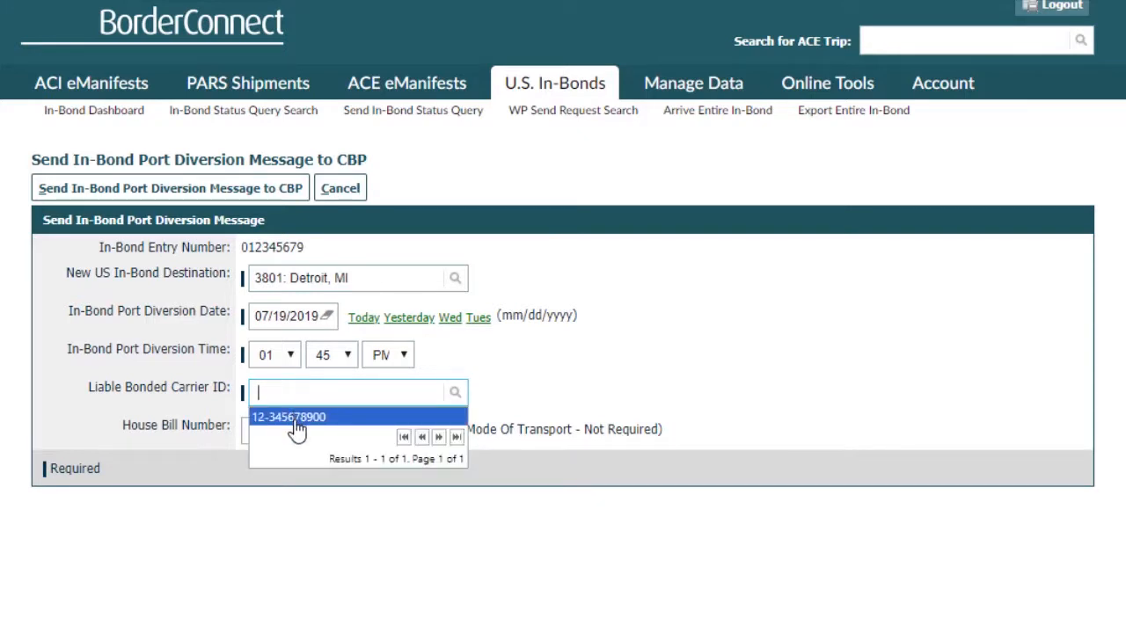
{"action": "left_click", "coordinate": [297, 421]}
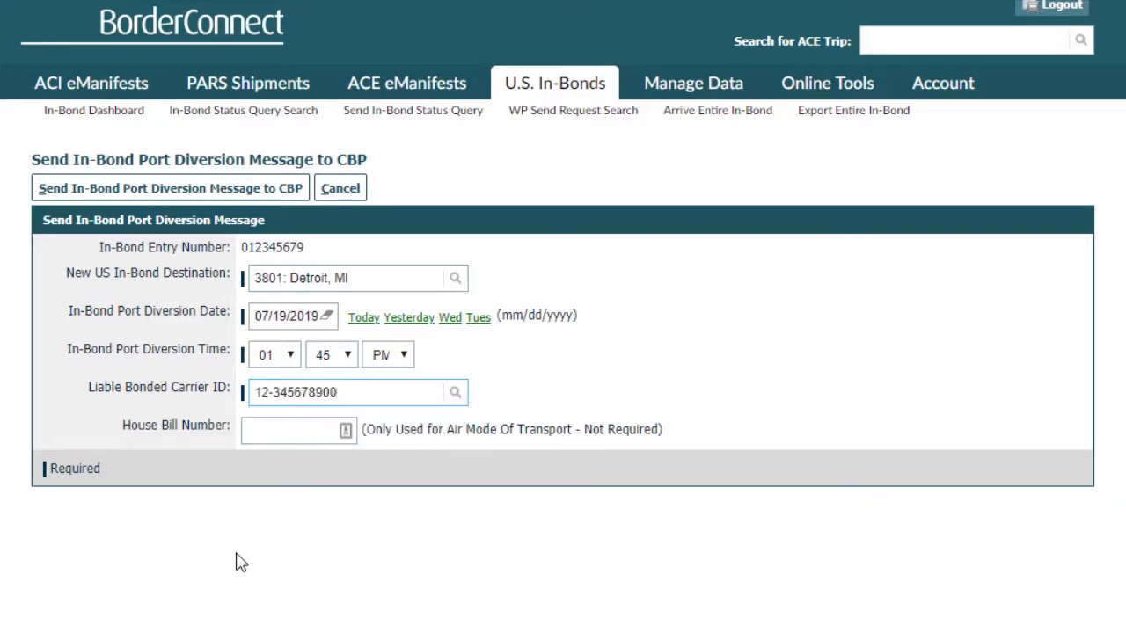
{"action": "left_click", "coordinate": [132, 190]}
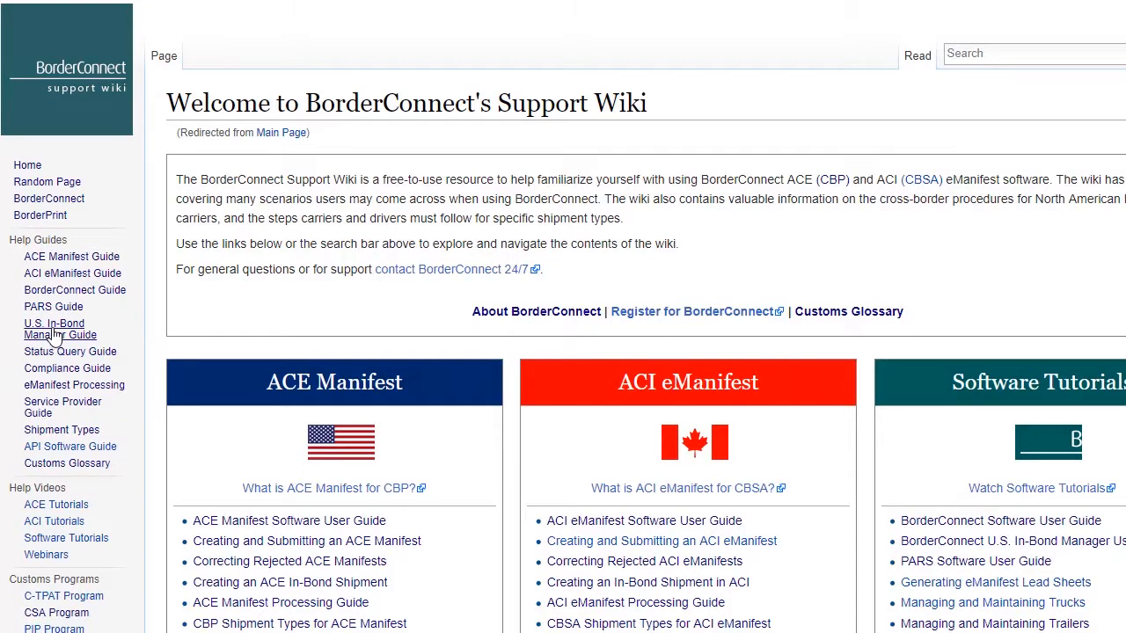
Open the U.S. In-Bond Manager Guide in the BorderConnect Support Wiki and skim its sections.
{"action": "left_click", "coordinate": [88, 328]}
{"action": "scroll", "coordinate": [341, 473], "scroll_direction": "down", "scroll_amount": 7}
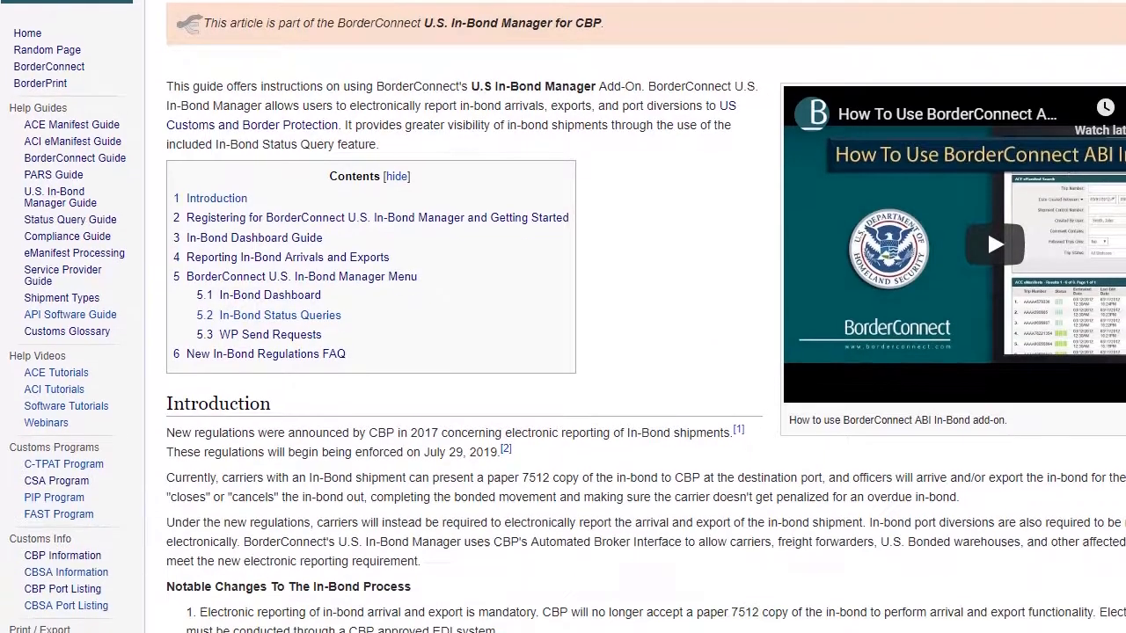
{"action": "scroll", "coordinate": [634, 352], "scroll_direction": "down", "scroll_amount": 5}
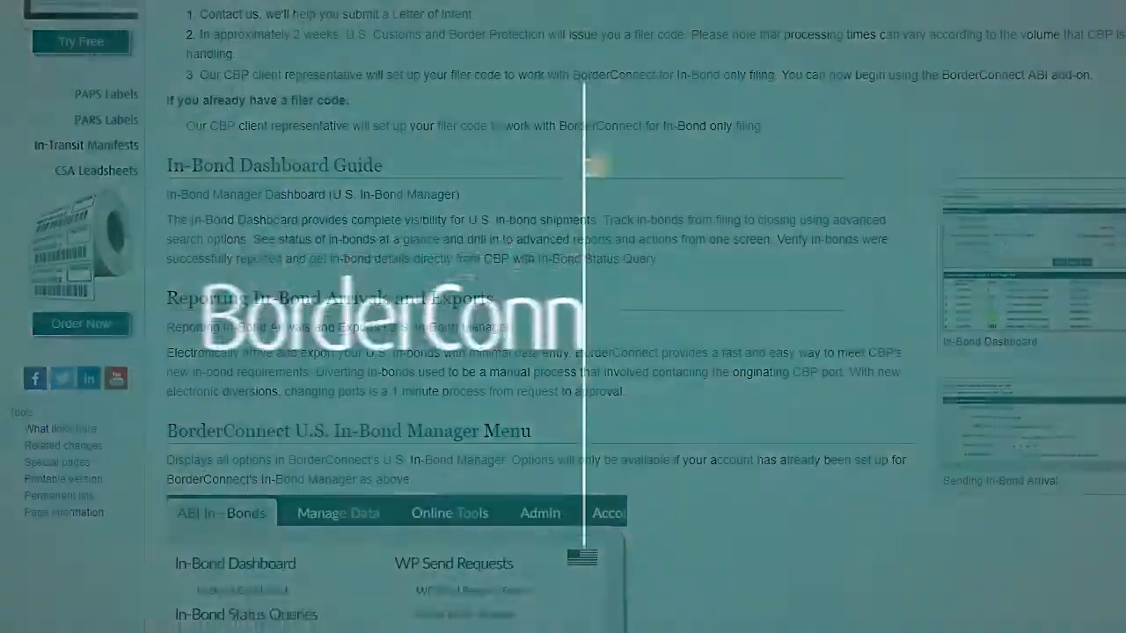